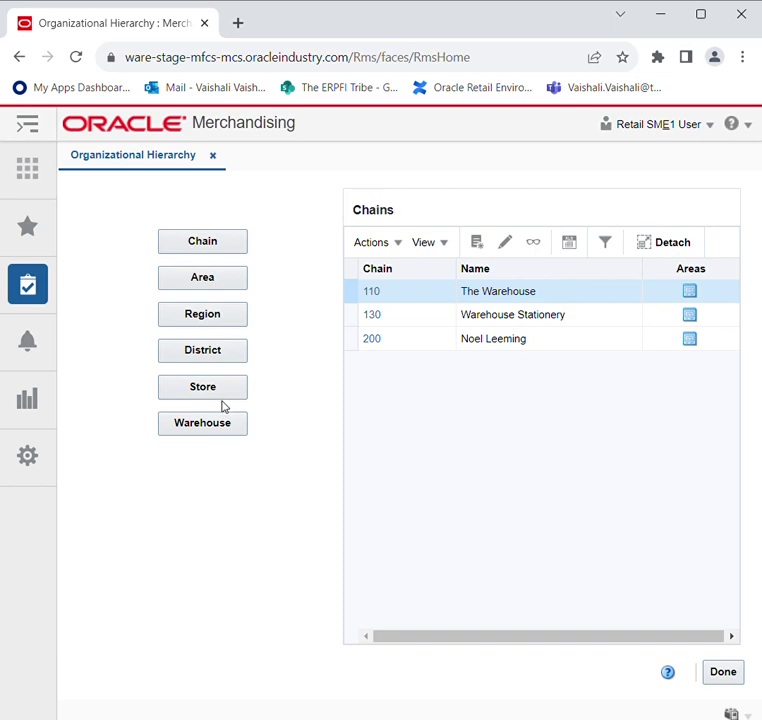
- Open the Organizational Hierarchy task and list the physical warehouses
{"action": "left_click", "coordinate": [42, 303]}
{"action": "scroll", "coordinate": [120, 445], "scroll_direction": "down", "scroll_amount": 5}
{"action": "scroll", "coordinate": [125, 455], "scroll_direction": "down", "scroll_amount": 15}
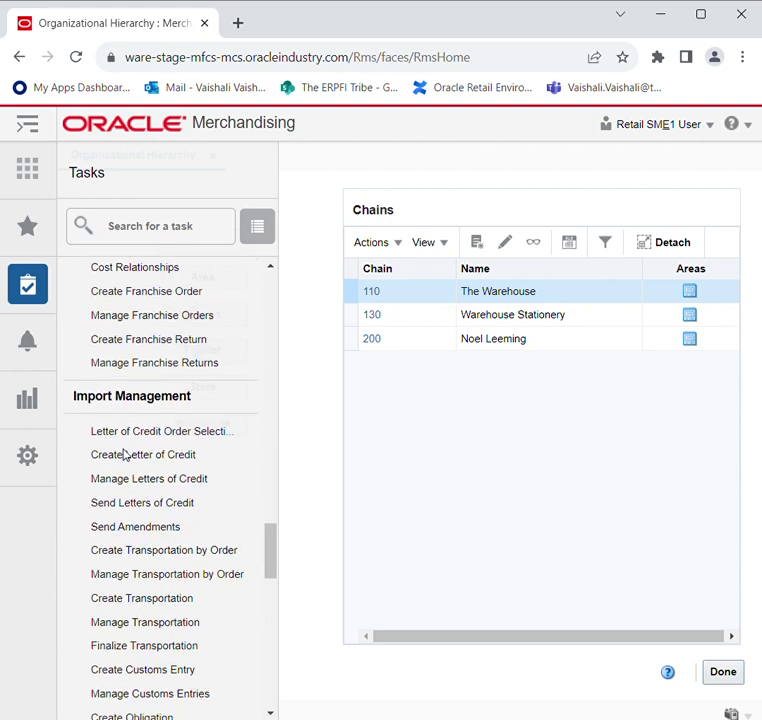
{"action": "scroll", "coordinate": [123, 455], "scroll_direction": "down", "scroll_amount": 15}
{"action": "scroll", "coordinate": [124, 455], "scroll_direction": "down", "scroll_amount": 2}
{"action": "left_click", "coordinate": [128, 450]}
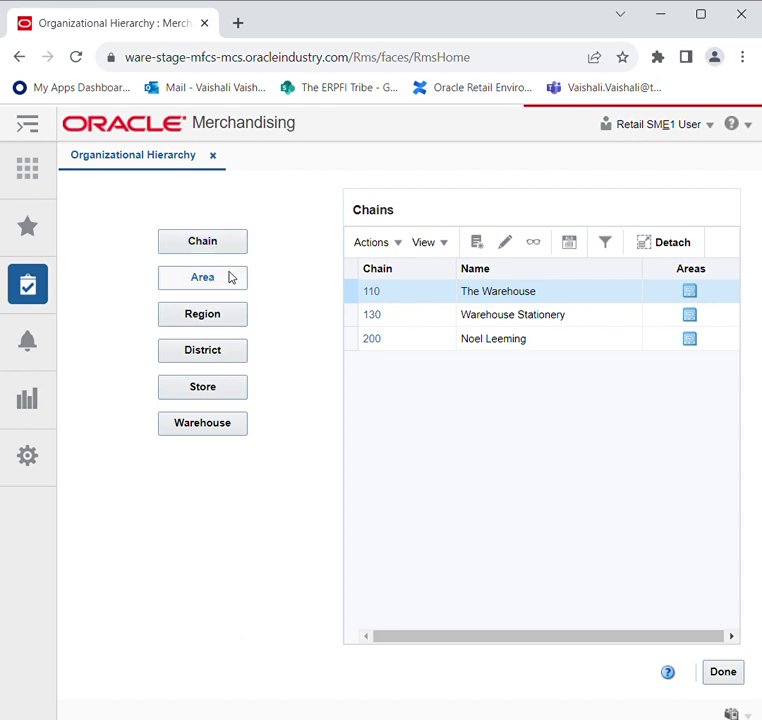
{"action": "left_click", "coordinate": [233, 429]}
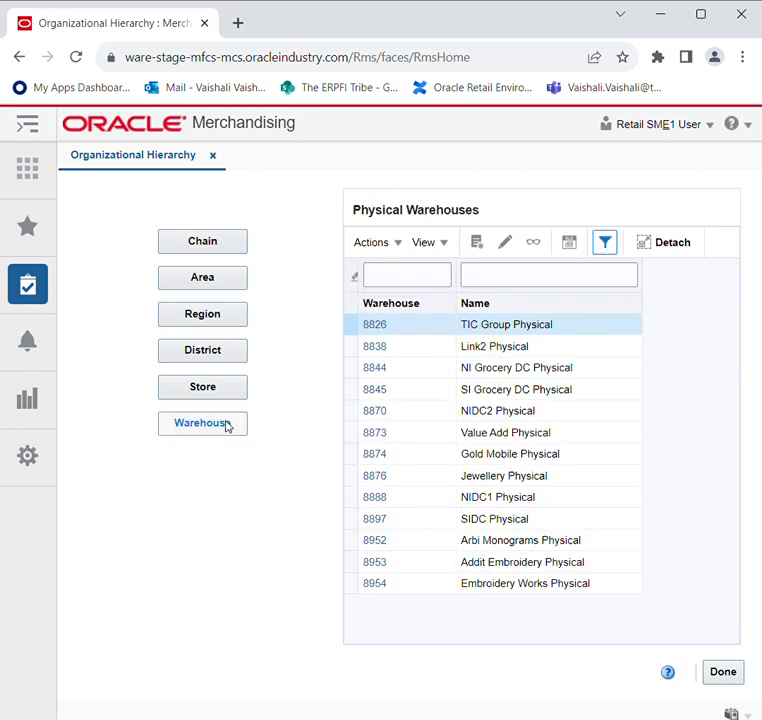
- Open a blank form for creating a physical warehouse and review its fields down to the Zoning Location section
{"action": "left_click", "coordinate": [382, 247]}
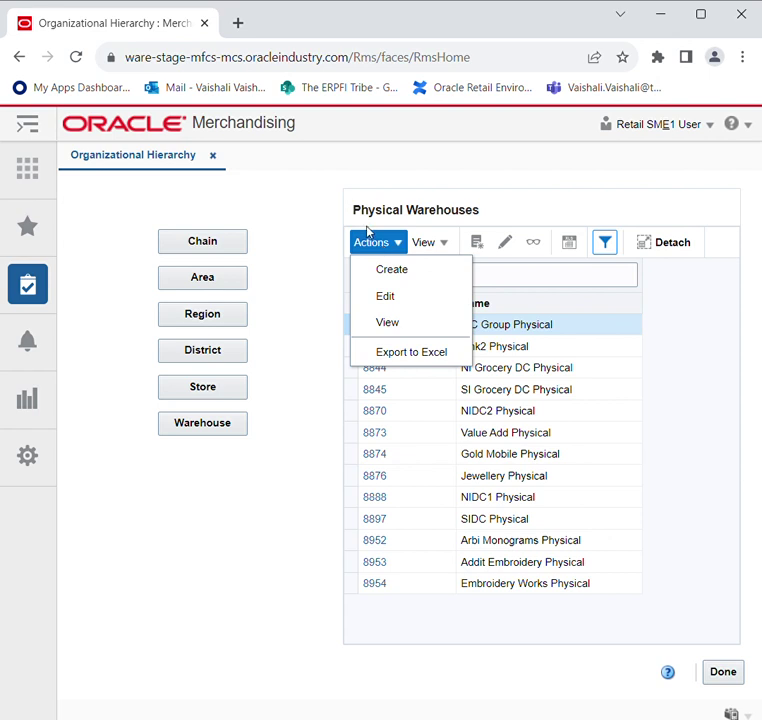
{"action": "left_click", "coordinate": [384, 269]}
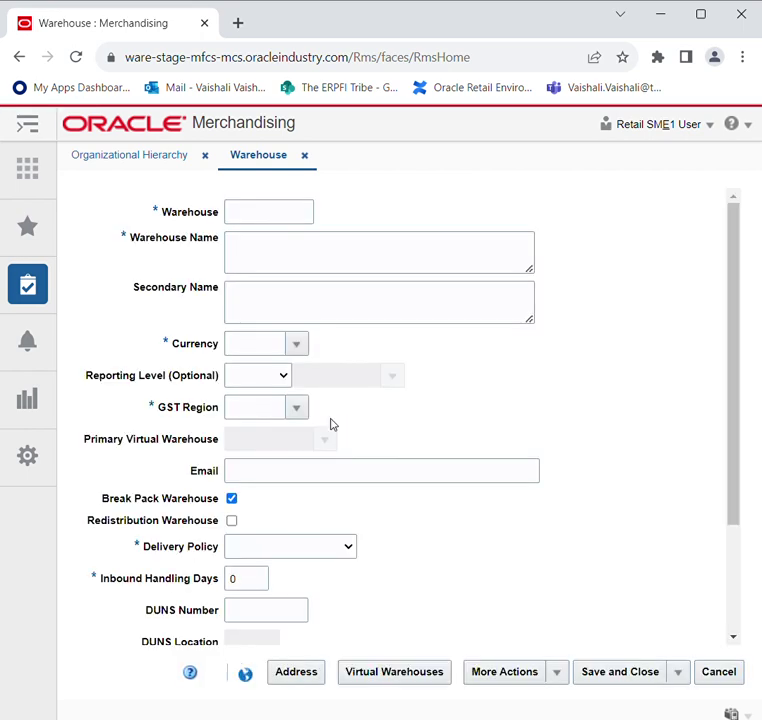
{"action": "scroll", "coordinate": [329, 420], "scroll_direction": "down", "scroll_amount": 2}
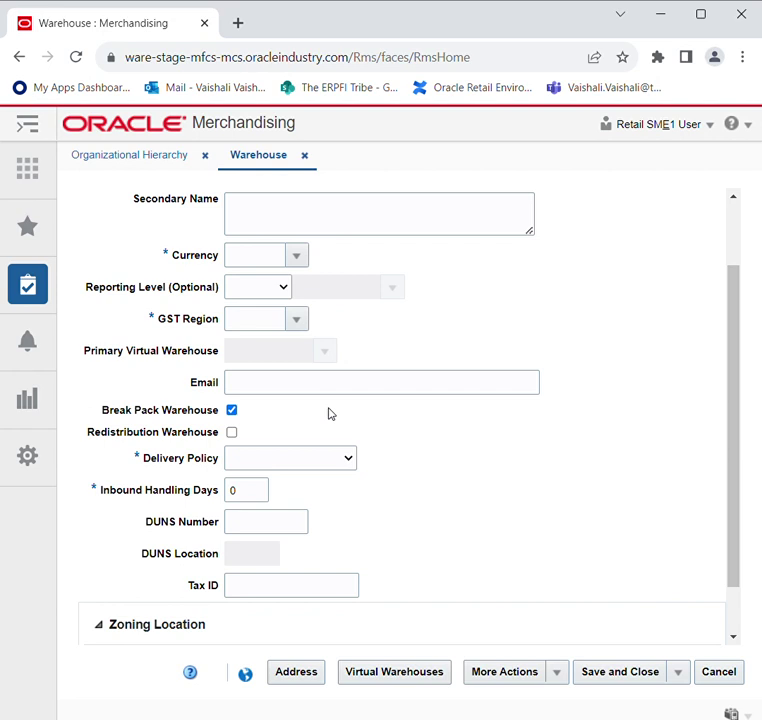
{"action": "scroll", "coordinate": [318, 450], "scroll_direction": "down", "scroll_amount": 2}
{"action": "left_click", "coordinate": [104, 570]}
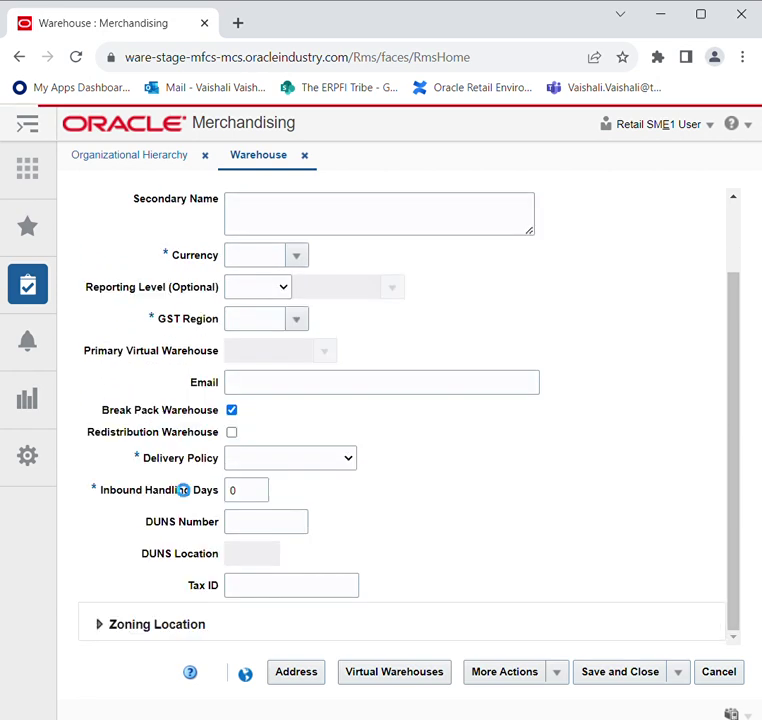
- Try to open the addresses and virtual warehouses of the blank warehouse, and cancel its creation
{"action": "left_click", "coordinate": [298, 670]}
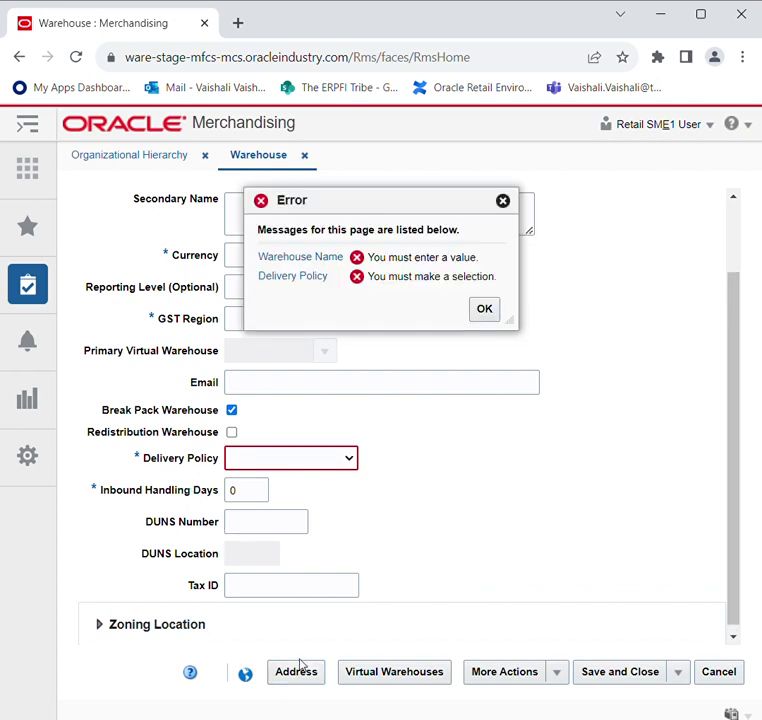
{"action": "left_click", "coordinate": [502, 201]}
{"action": "left_click", "coordinate": [450, 680]}
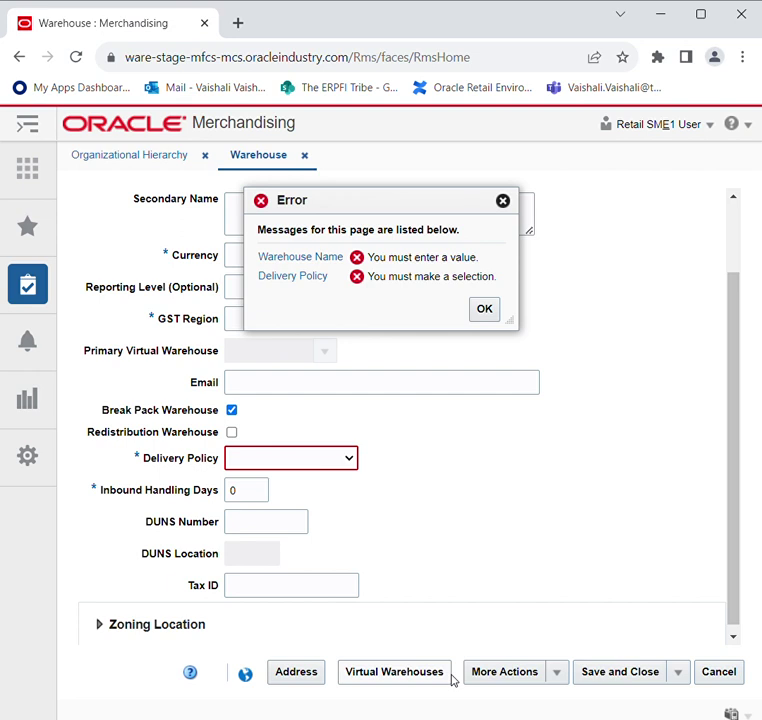
{"action": "left_click", "coordinate": [486, 311]}
{"action": "left_click", "coordinate": [560, 678]}
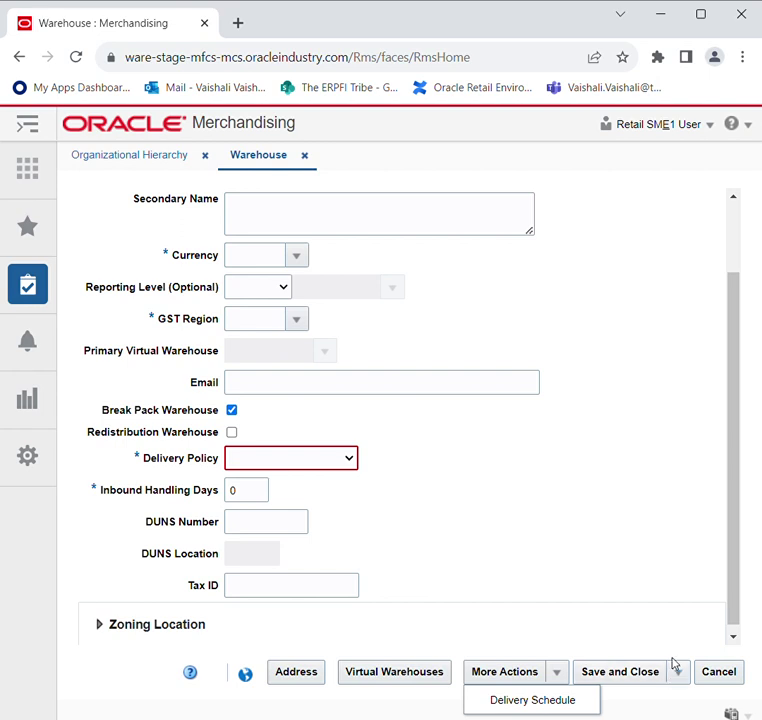
{"action": "left_click", "coordinate": [704, 672]}
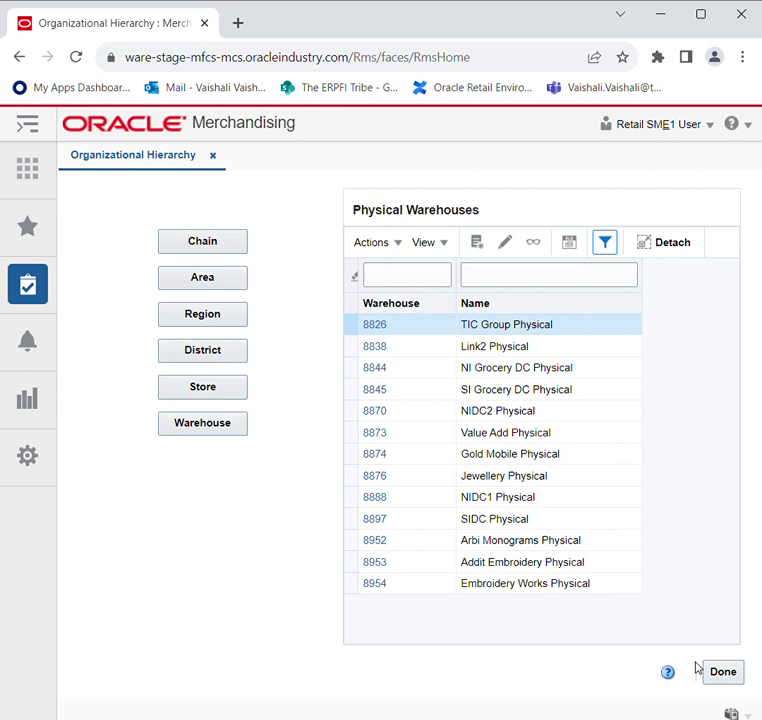
- Open the TIC Group Physical warehouse for editing from the physical warehouses list
{"action": "left_click", "coordinate": [203, 423]}
{"action": "left_click", "coordinate": [374, 247]}
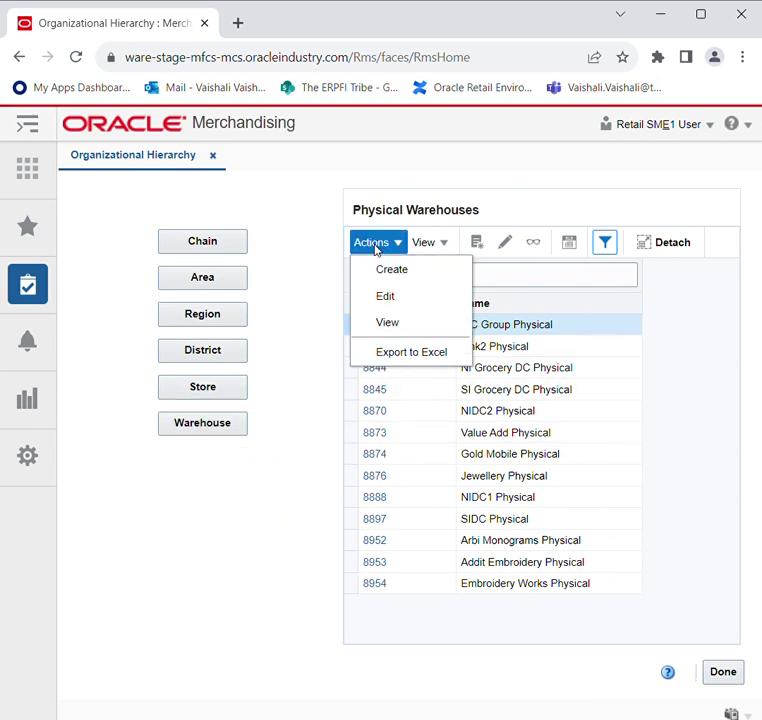
{"action": "left_click", "coordinate": [389, 303]}
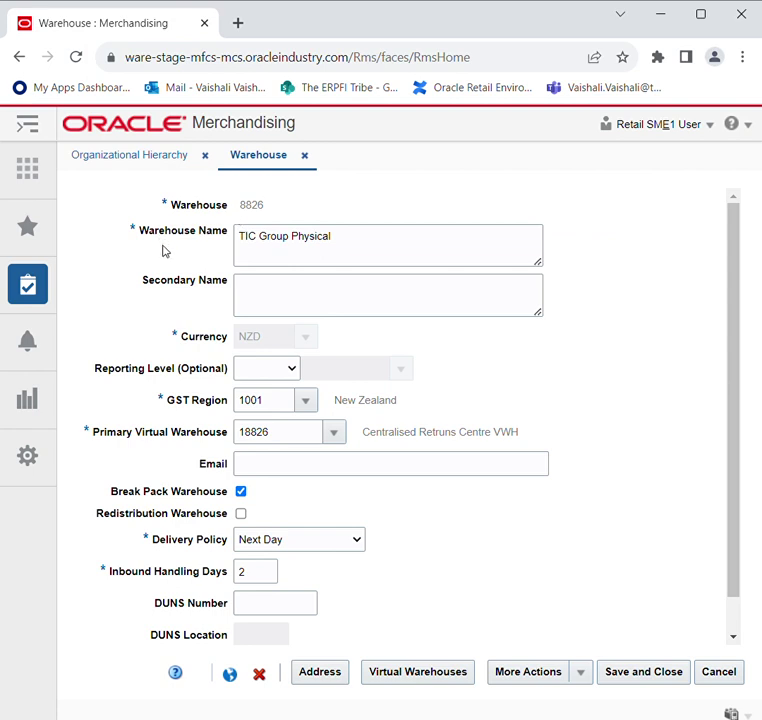
- Review the warehouse's details, including the available choices for GST Region and Primary Virtual Warehouse
{"action": "scroll", "coordinate": [163, 250], "scroll_direction": "down", "scroll_amount": 1}
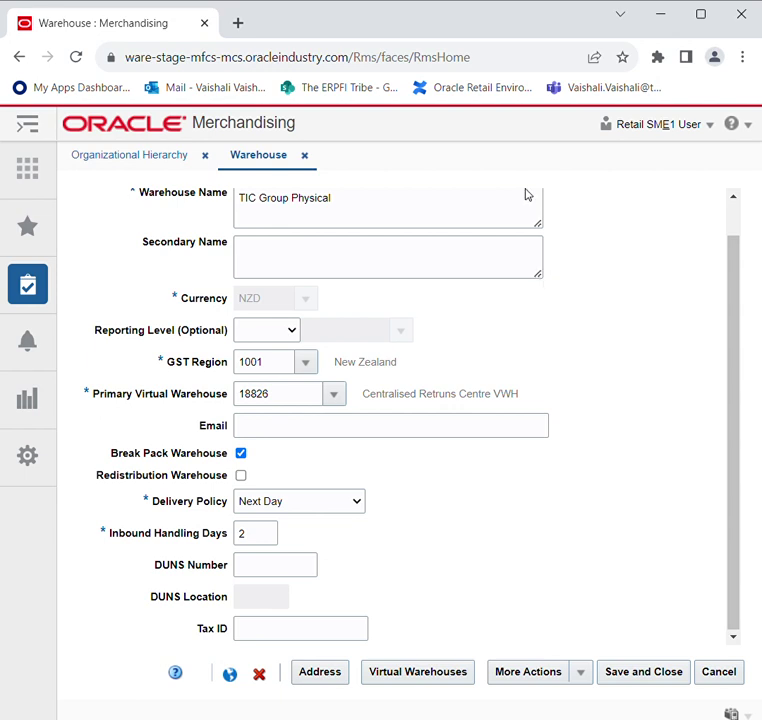
{"action": "left_click", "coordinate": [308, 365]}
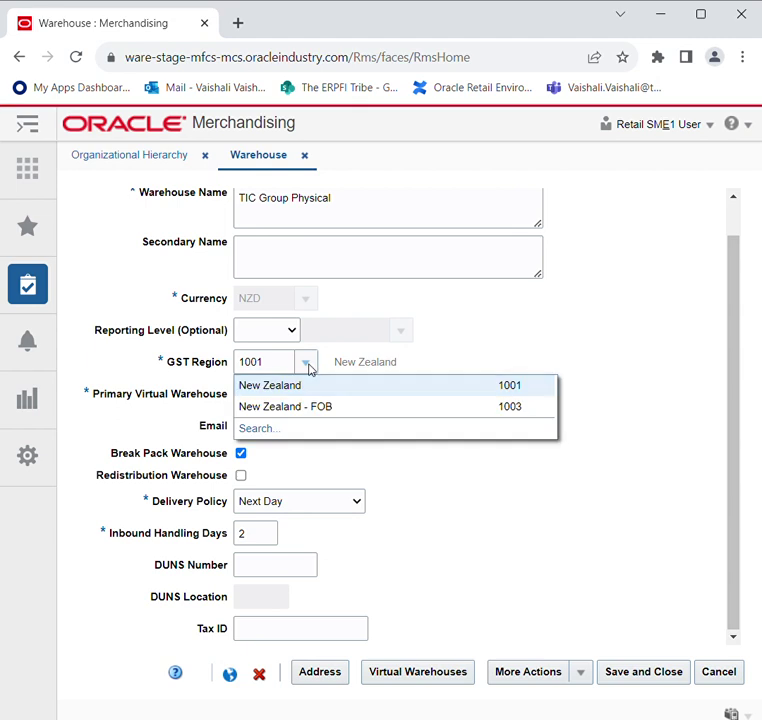
{"action": "left_click", "coordinate": [600, 351]}
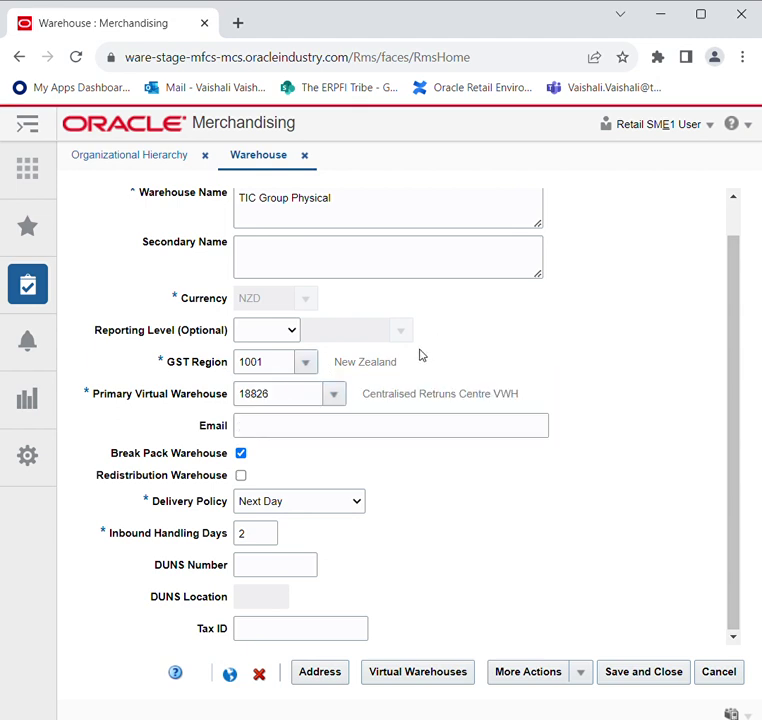
{"action": "left_click", "coordinate": [335, 395]}
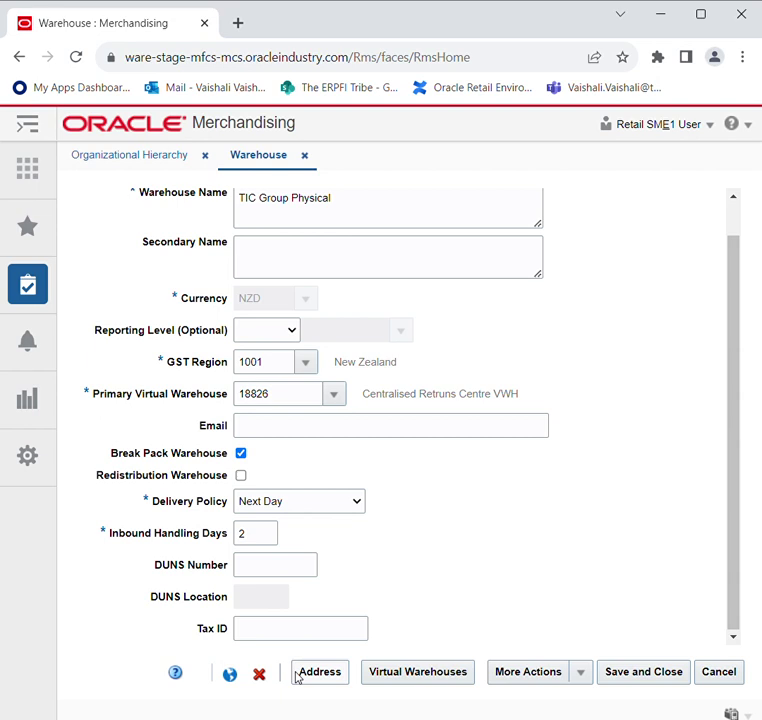
- Open the warehouse's address list and look across its columns
{"action": "left_click", "coordinate": [337, 676]}
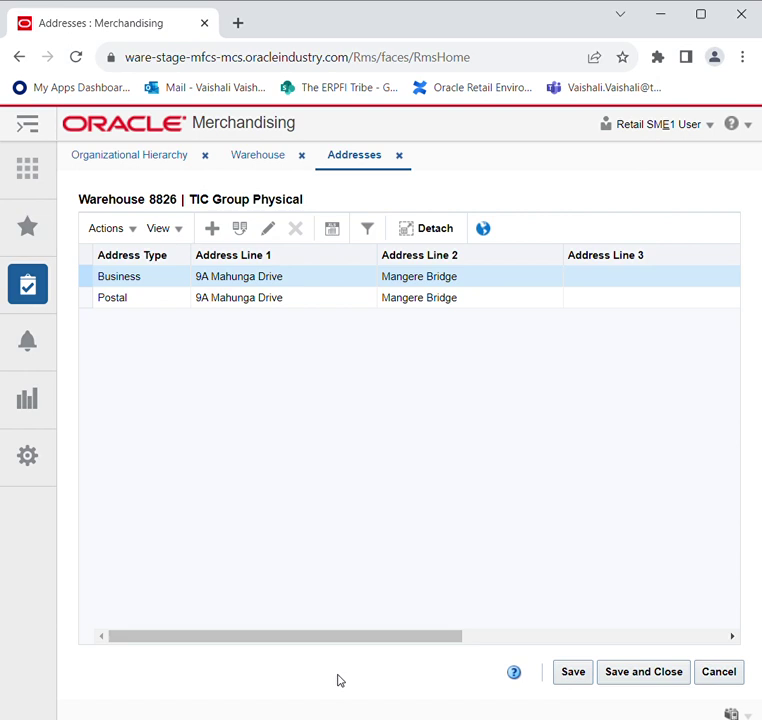
{"action": "scroll", "coordinate": [221, 381], "scroll_direction": "right", "scroll_amount": 2}
{"action": "scroll", "coordinate": [222, 381], "scroll_direction": "left", "scroll_amount": 2}
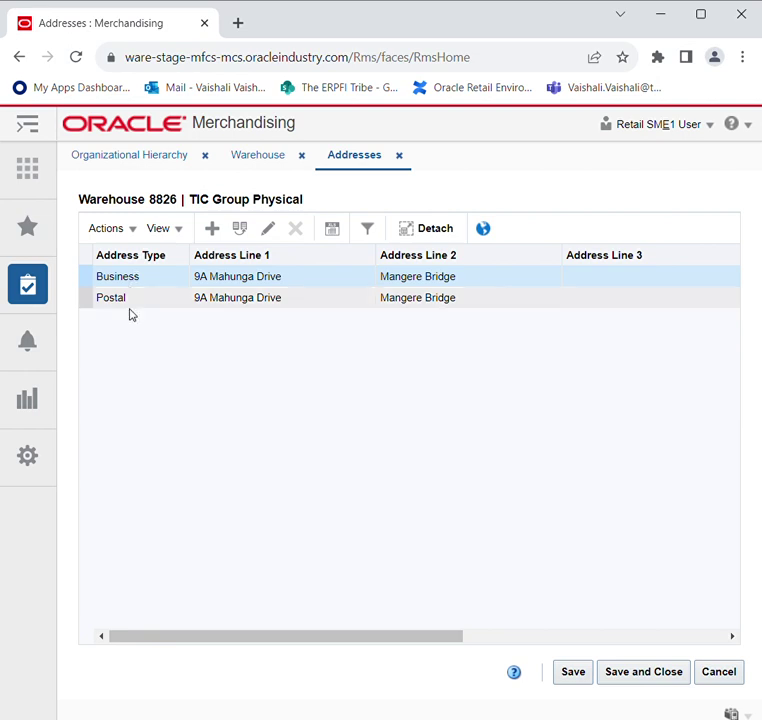
- Open a blank Add Address form, review its fields down to Primary Address, and close it without adding anything
{"action": "left_click", "coordinate": [113, 234]}
{"action": "left_click", "coordinate": [119, 260]}
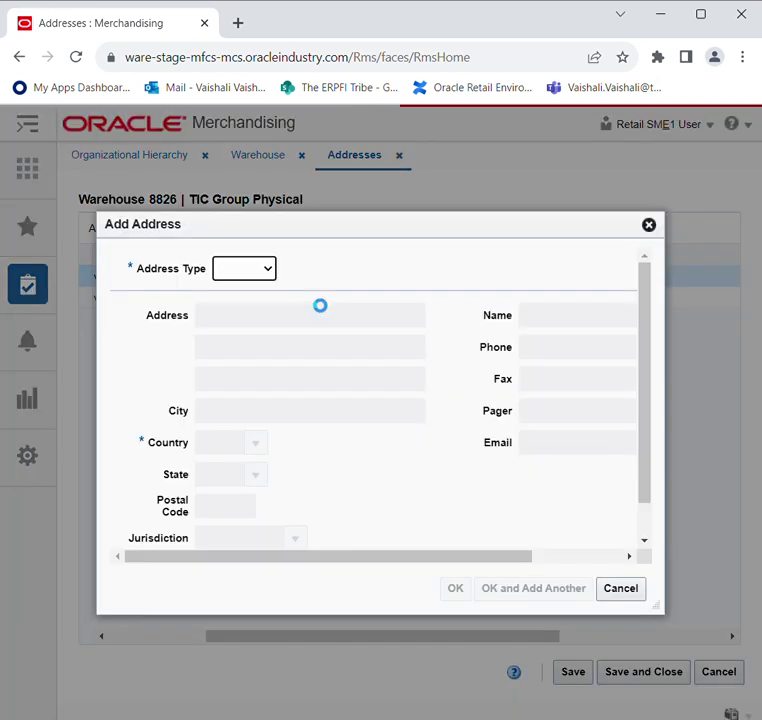
{"action": "scroll", "coordinate": [349, 451], "scroll_direction": "down", "scroll_amount": 1}
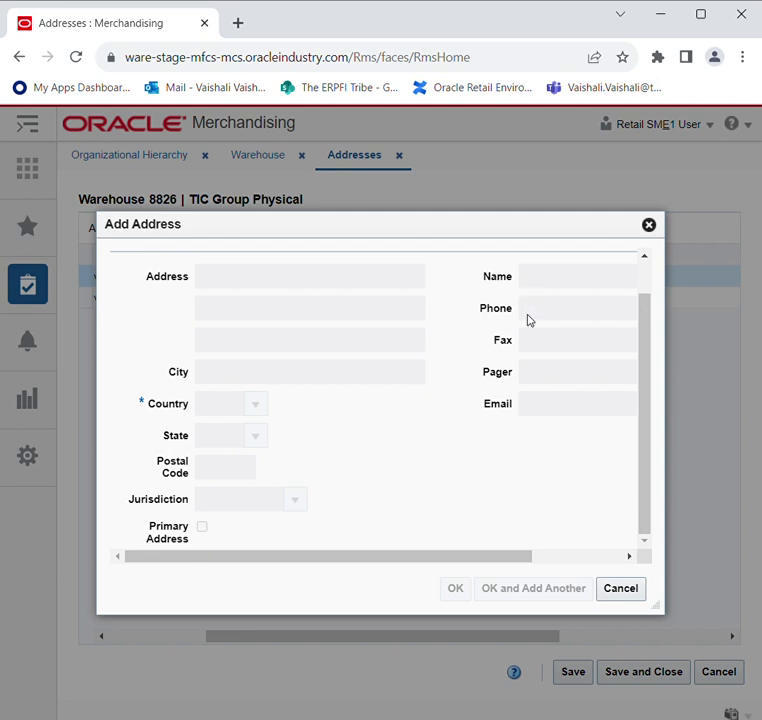
{"action": "left_click", "coordinate": [648, 224]}
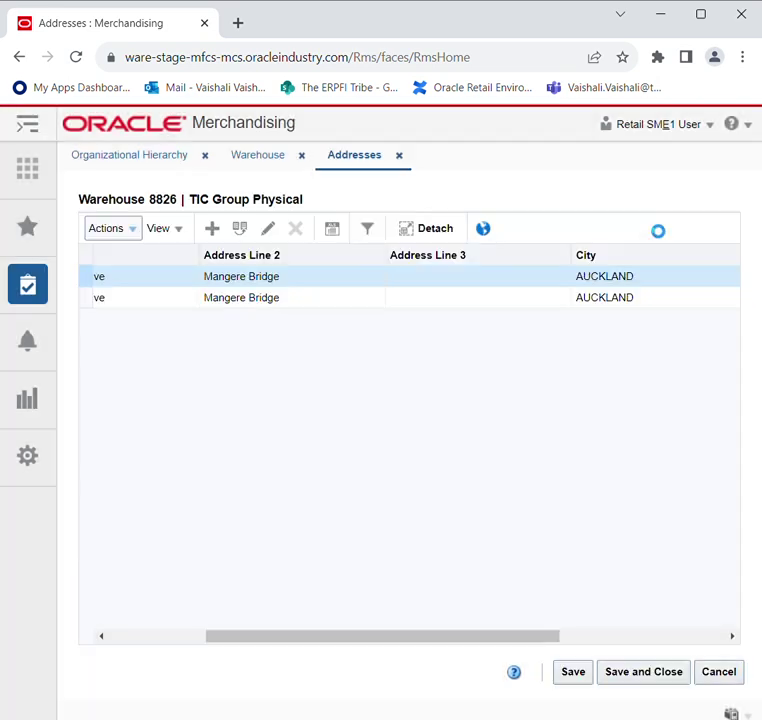
- Examine the city, state, postal code, country and jurisdiction columns of the addresses, and return to the warehouse details
{"action": "scroll", "coordinate": [508, 372], "scroll_direction": "right", "scroll_amount": 4}
{"action": "scroll", "coordinate": [503, 371], "scroll_direction": "right", "scroll_amount": 3}
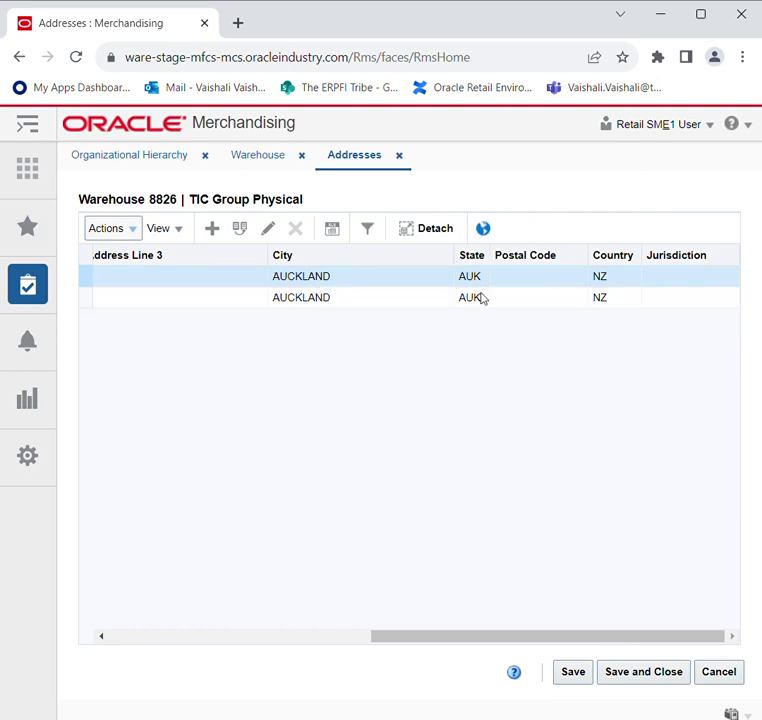
{"action": "scroll", "coordinate": [340, 410], "scroll_direction": "left", "scroll_amount": 7}
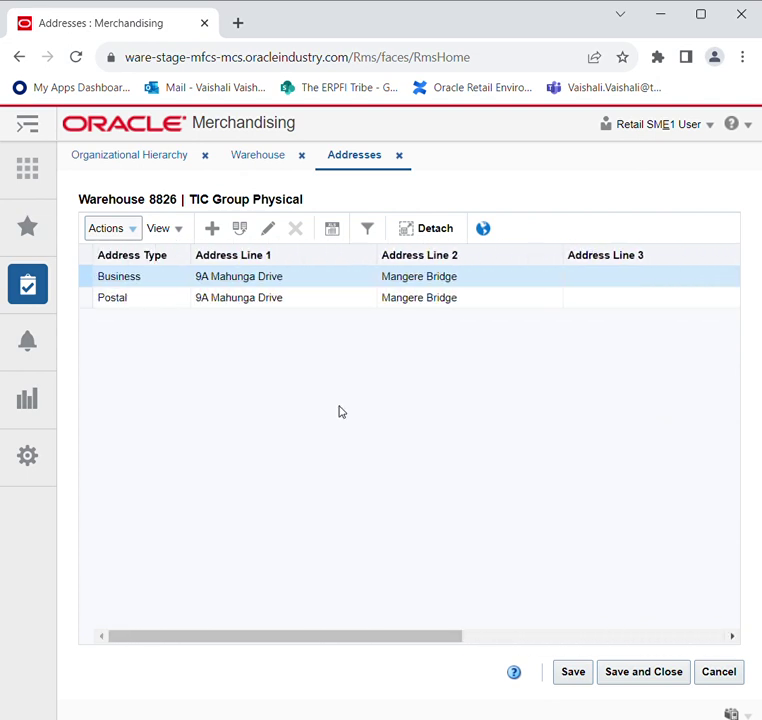
{"action": "scroll", "coordinate": [340, 410], "scroll_direction": "right", "scroll_amount": 5}
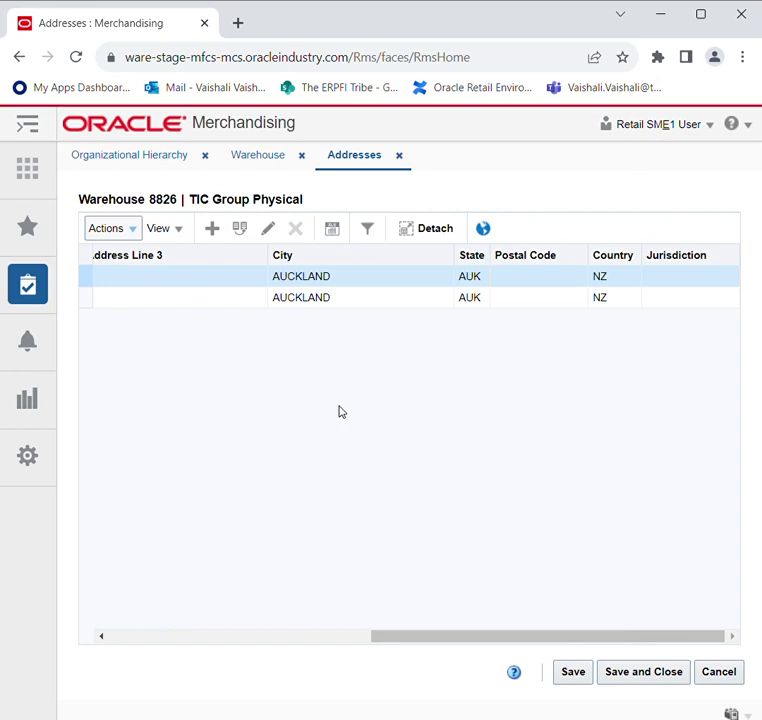
{"action": "left_click", "coordinate": [733, 672]}
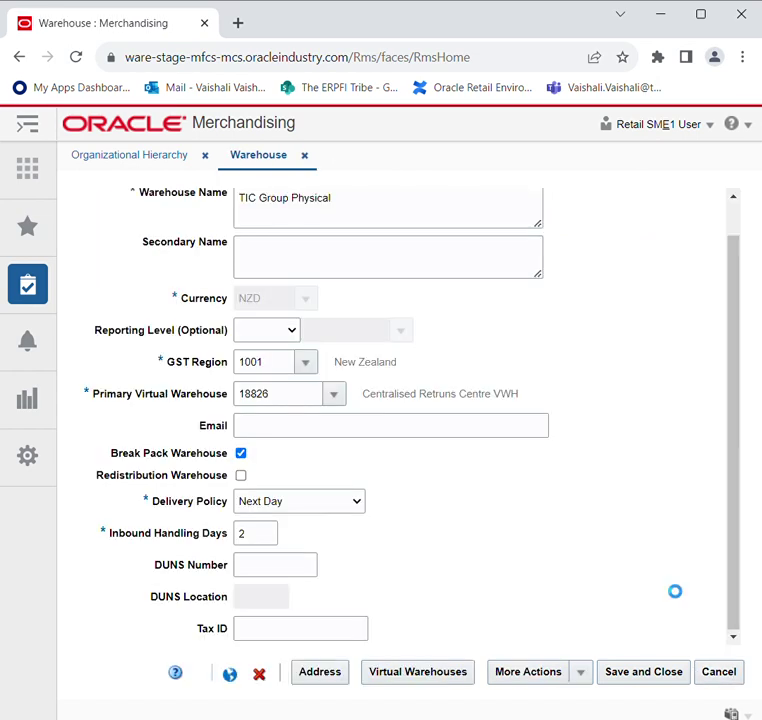
- Open the warehouse's virtual warehouses and examine all their columns through Customer Order Location, plus the additional actions available
{"action": "left_click", "coordinate": [455, 678]}
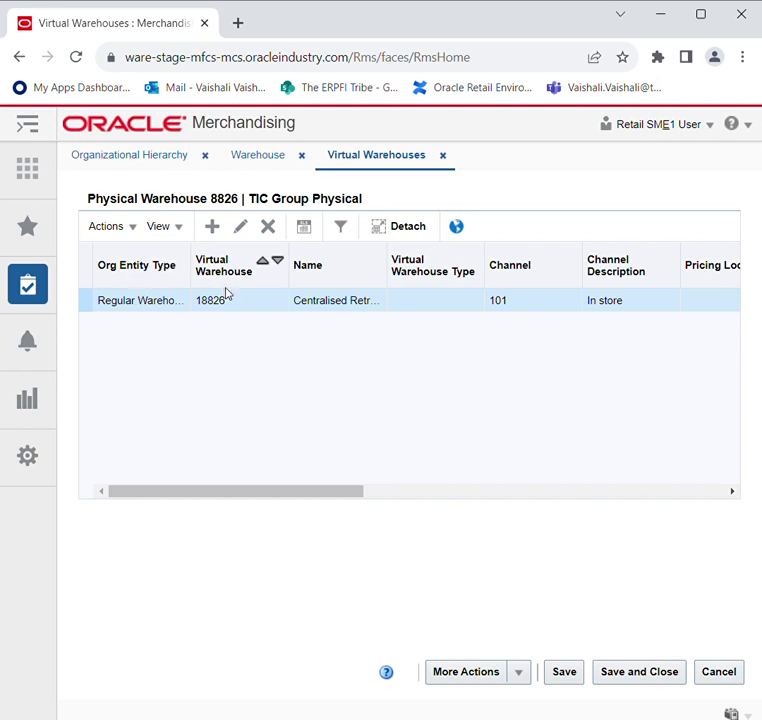
{"action": "scroll", "coordinate": [356, 318], "scroll_direction": "right", "scroll_amount": 5}
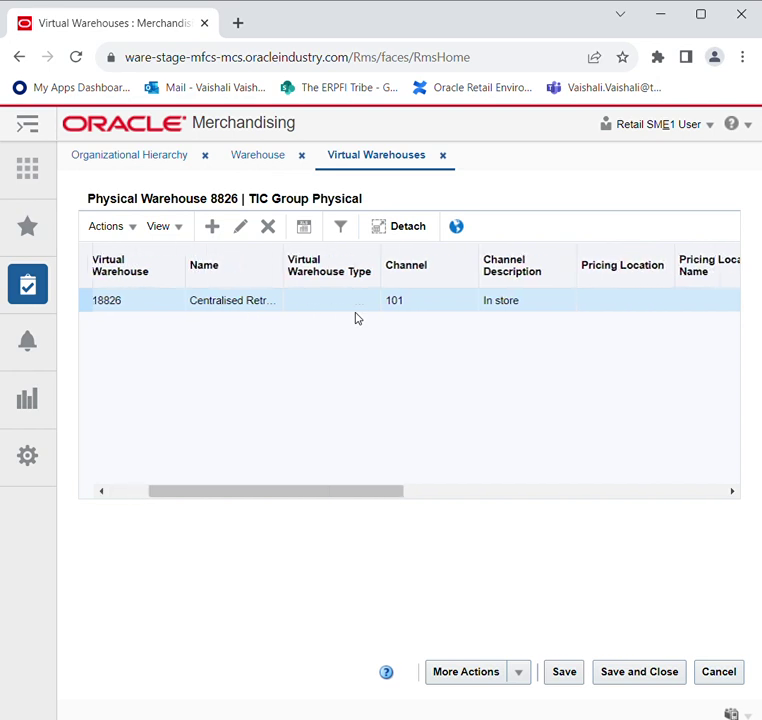
{"action": "scroll", "coordinate": [356, 318], "scroll_direction": "right", "scroll_amount": 3}
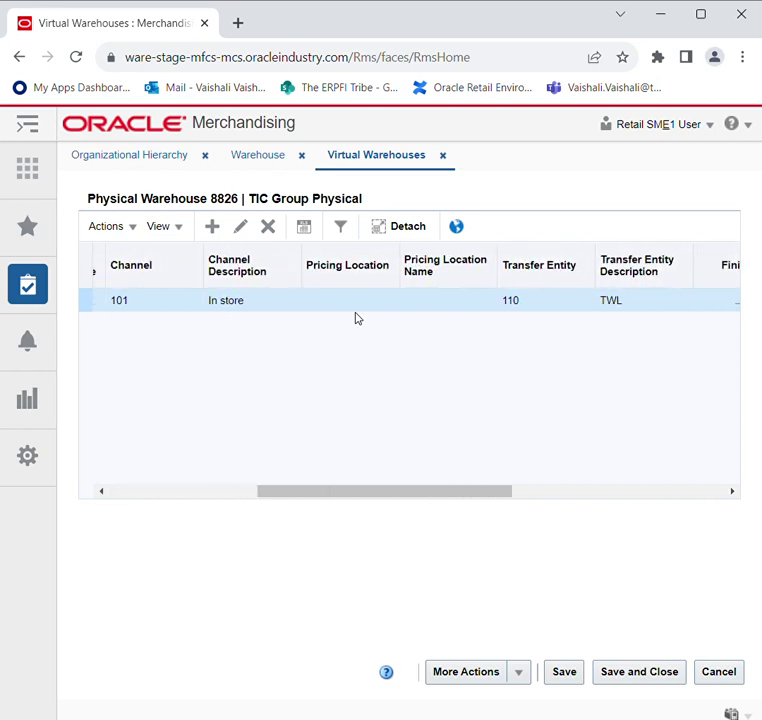
{"action": "scroll", "coordinate": [356, 318], "scroll_direction": "right", "scroll_amount": 5}
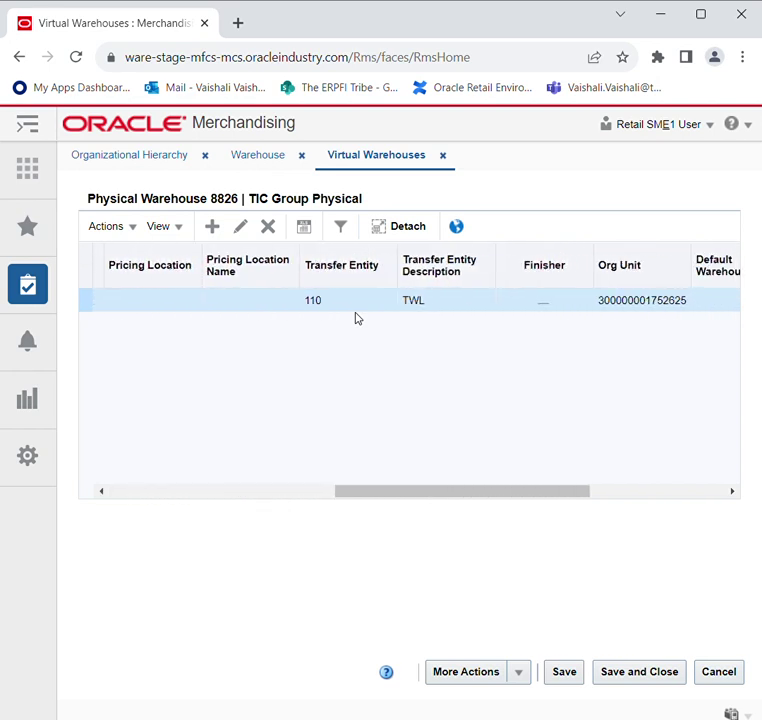
{"action": "scroll", "coordinate": [279, 337], "scroll_direction": "right", "scroll_amount": 7}
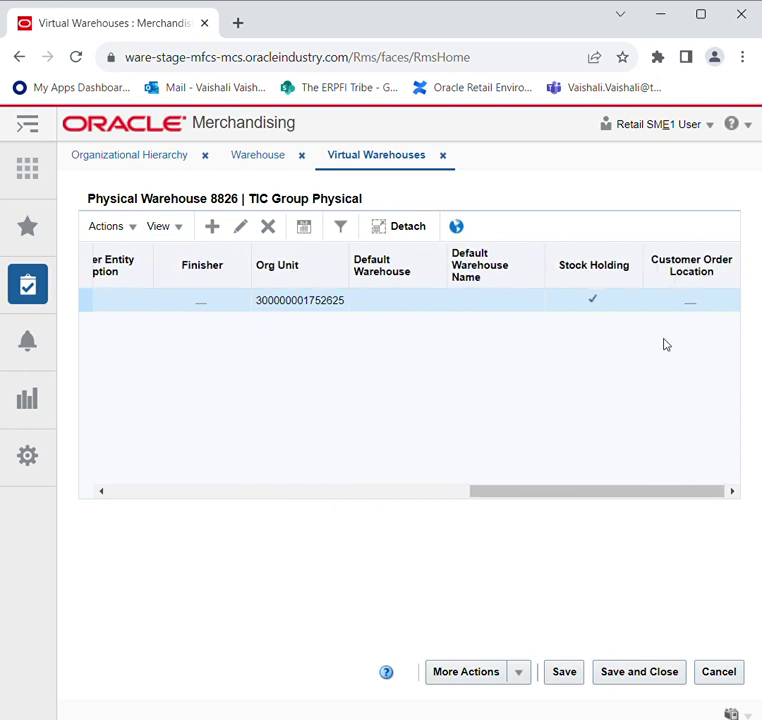
{"action": "left_click", "coordinate": [518, 678]}
{"action": "left_click", "coordinate": [515, 663]}
- Open a blank Add Virtual Warehouse form, review its fields down to Clear Inventory on Receipt, and look through the Org Entity Type and Channel options
{"action": "left_click", "coordinate": [112, 234]}
{"action": "left_click", "coordinate": [116, 253]}
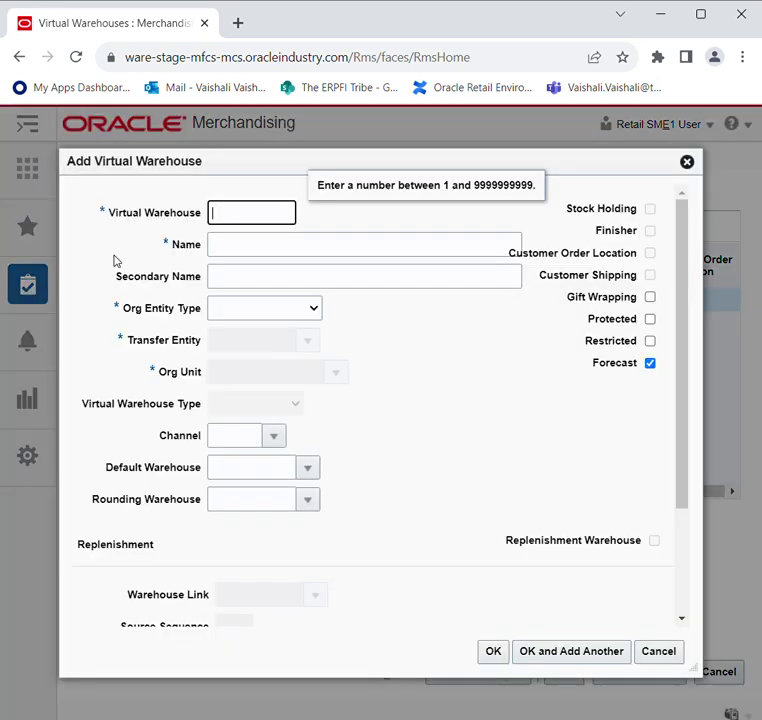
{"action": "scroll", "coordinate": [203, 228], "scroll_direction": "down", "scroll_amount": 3}
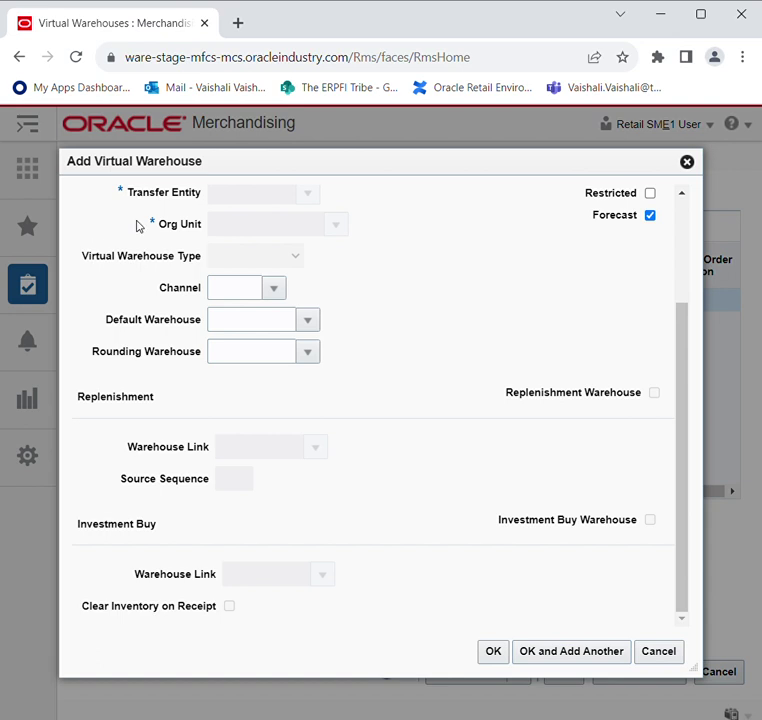
{"action": "scroll", "coordinate": [233, 281], "scroll_direction": "up", "scroll_amount": 3}
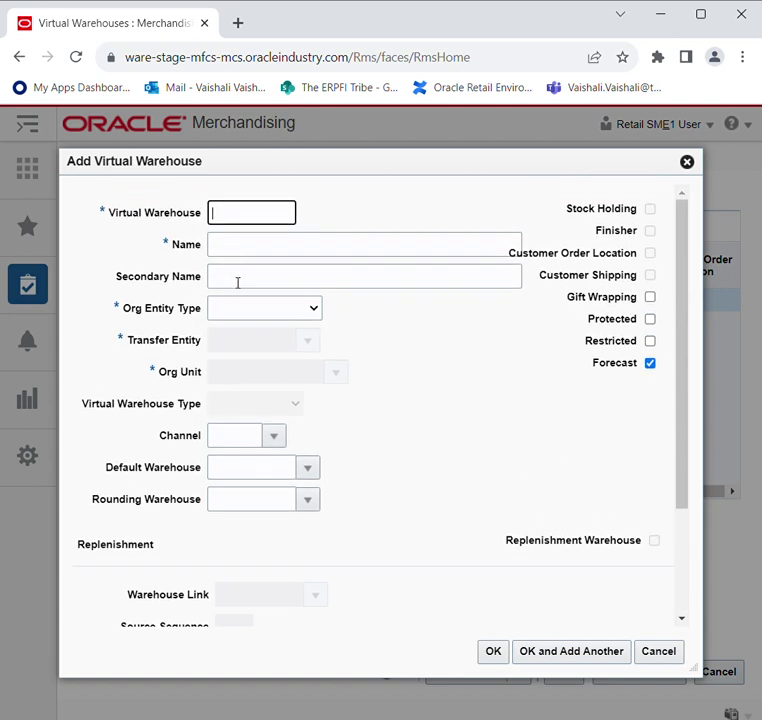
{"action": "left_click", "coordinate": [230, 318]}
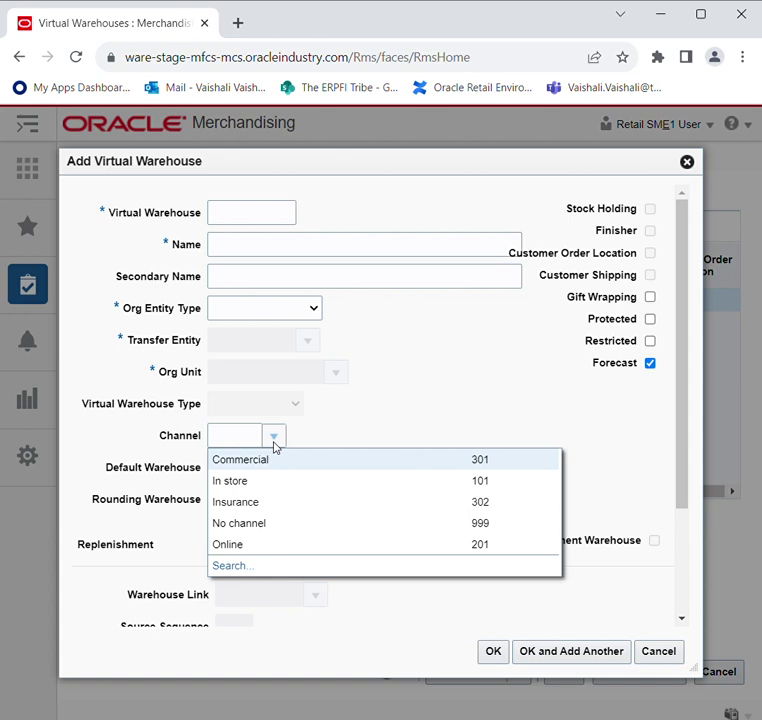
{"action": "left_click", "coordinate": [381, 414]}
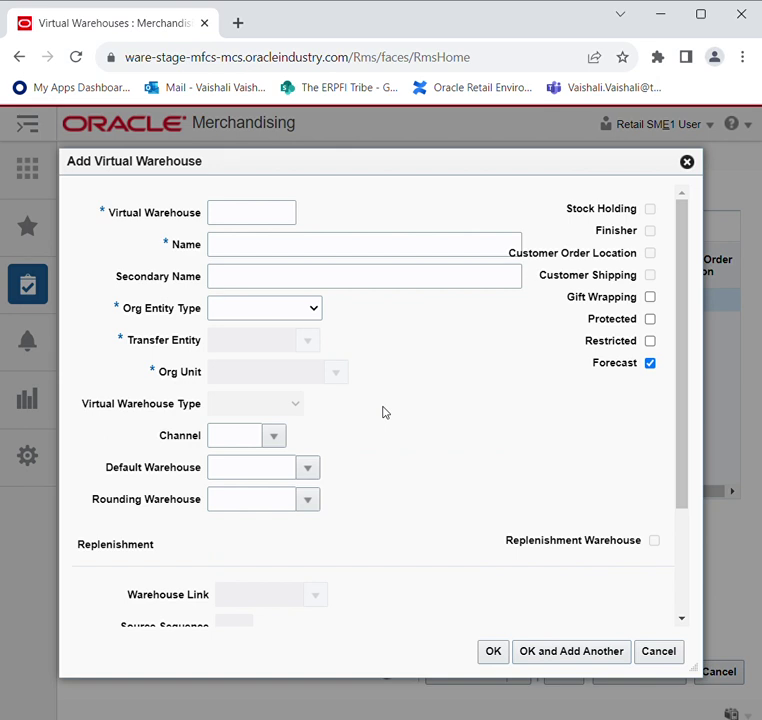
- Check the Rounding Warehouse choices and the Replenishment and Investment Buy sections, and close the form without adding a virtual warehouse
{"action": "left_click", "coordinate": [316, 500]}
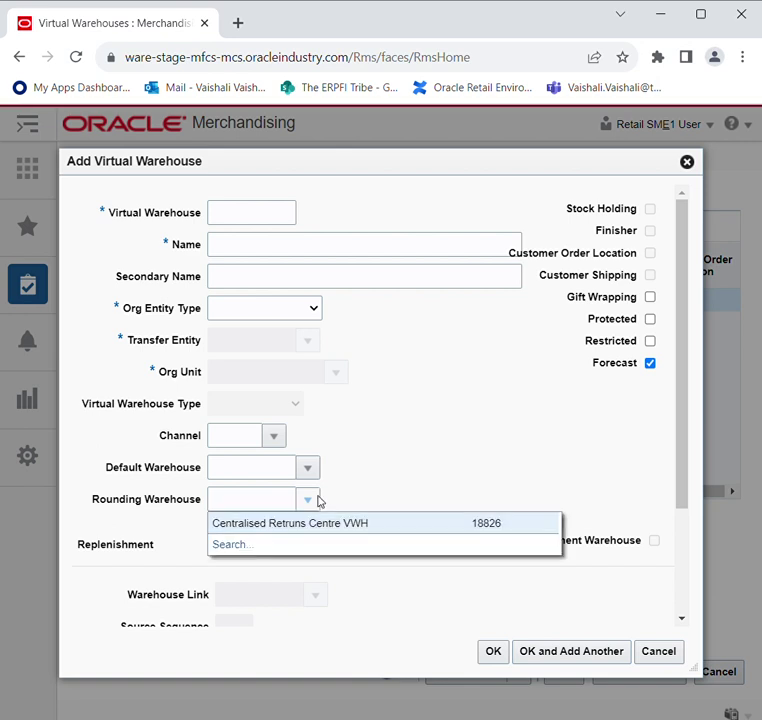
{"action": "left_click", "coordinate": [423, 470]}
{"action": "scroll", "coordinate": [417, 460], "scroll_direction": "down", "scroll_amount": 3}
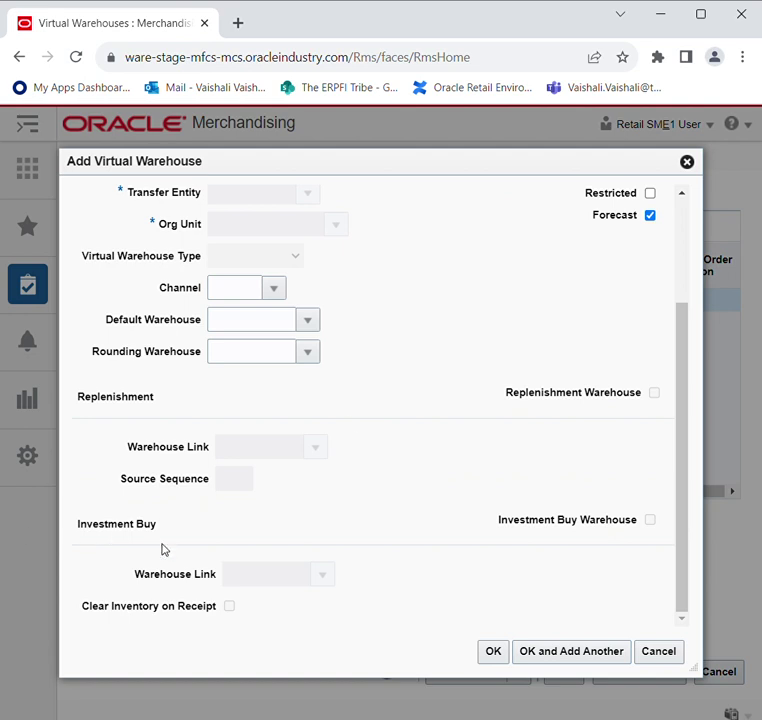
{"action": "scroll", "coordinate": [165, 557], "scroll_direction": "up", "scroll_amount": 3}
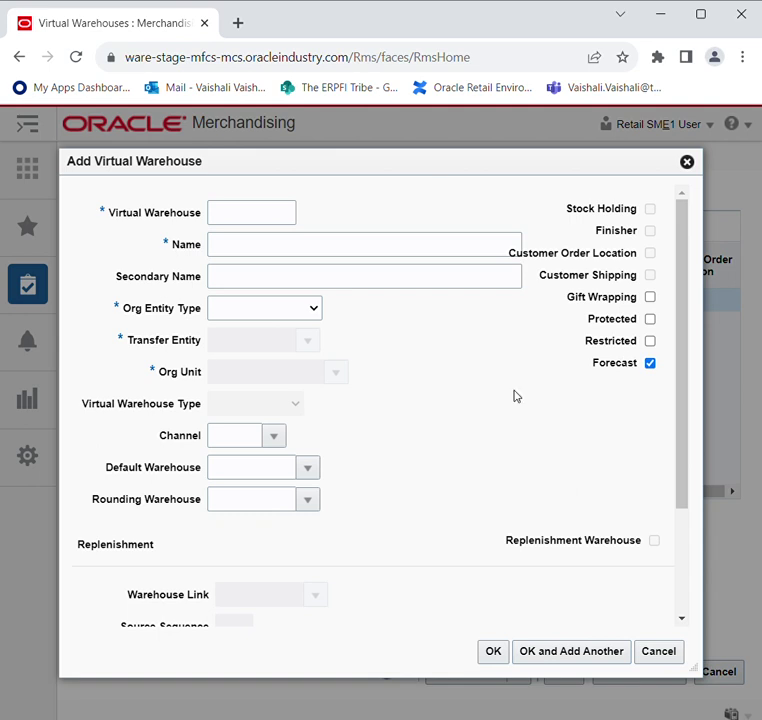
{"action": "left_click", "coordinate": [687, 164]}
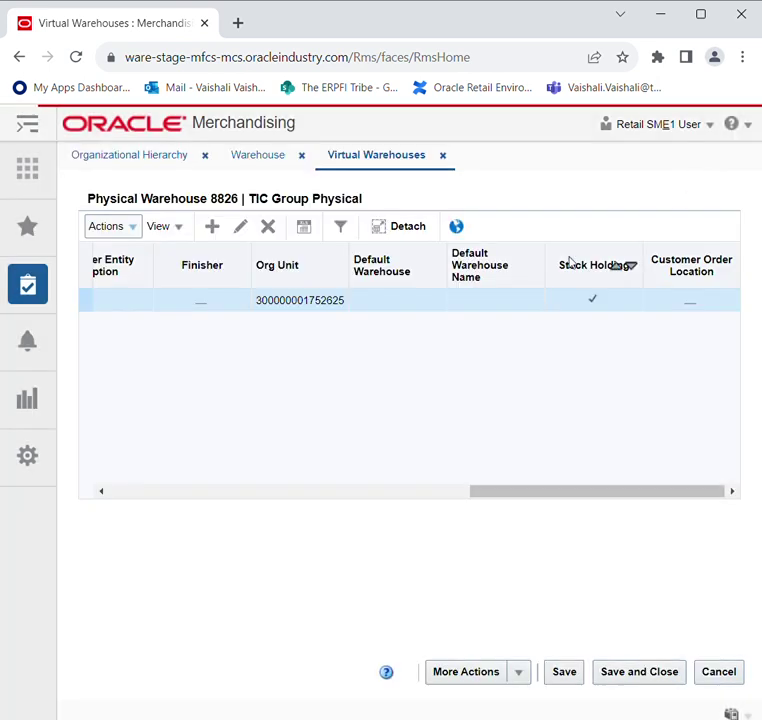
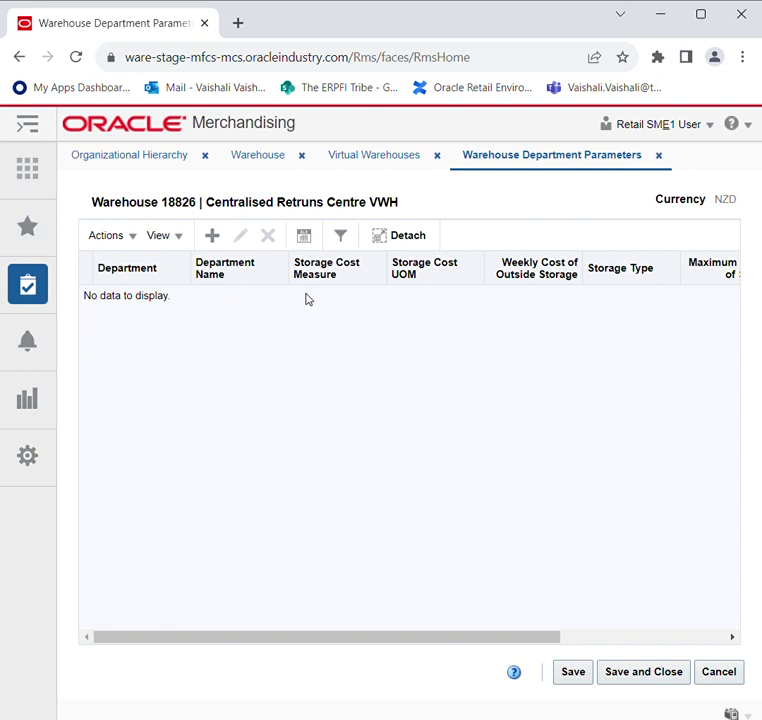
- Examine the remaining columns of the virtual warehouse's department parameters, and return to the physical warehouse details without saving
{"action": "scroll", "coordinate": [308, 300], "scroll_direction": "right", "scroll_amount": 5}
{"action": "scroll", "coordinate": [308, 300], "scroll_direction": "right", "scroll_amount": 1}
{"action": "left_click", "coordinate": [722, 680]}
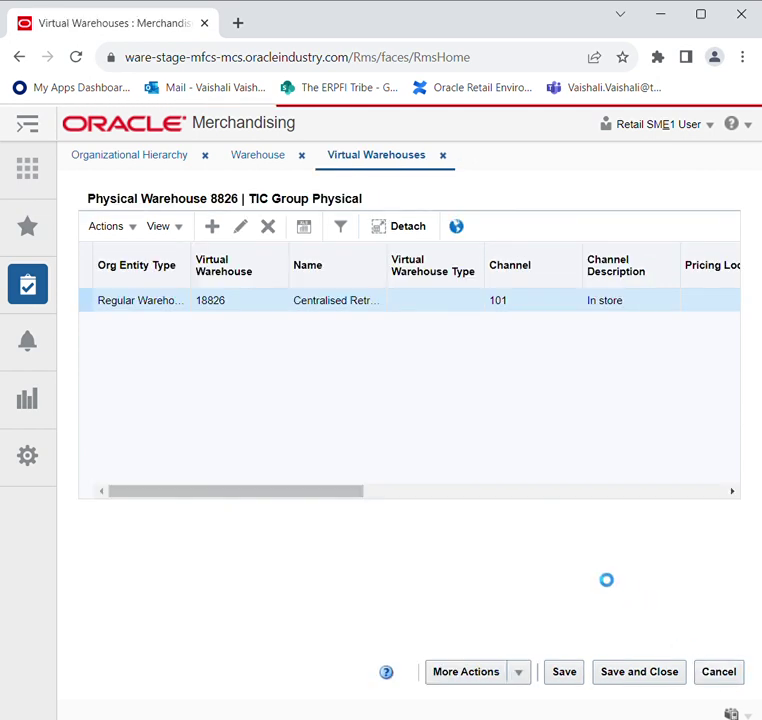
{"action": "left_click", "coordinate": [701, 680]}
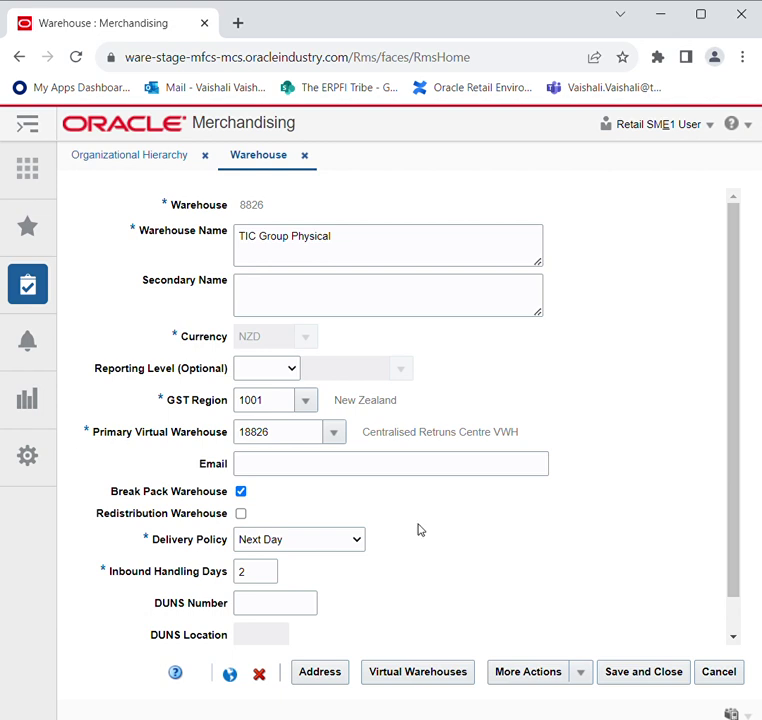
- Open the physical warehouse's delivery schedule and look through the available source locations without choosing one
{"action": "left_click", "coordinate": [584, 677]}
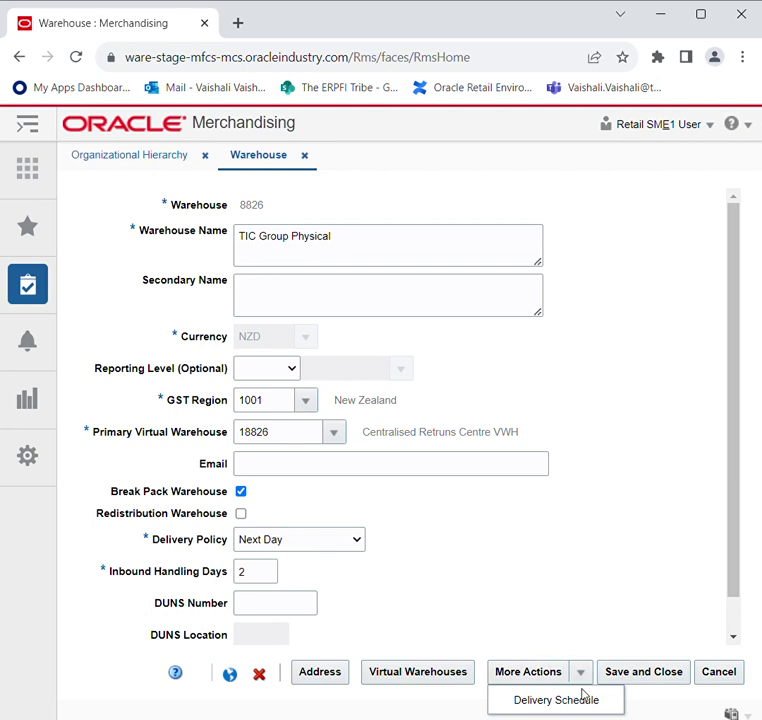
{"action": "left_click", "coordinate": [587, 697]}
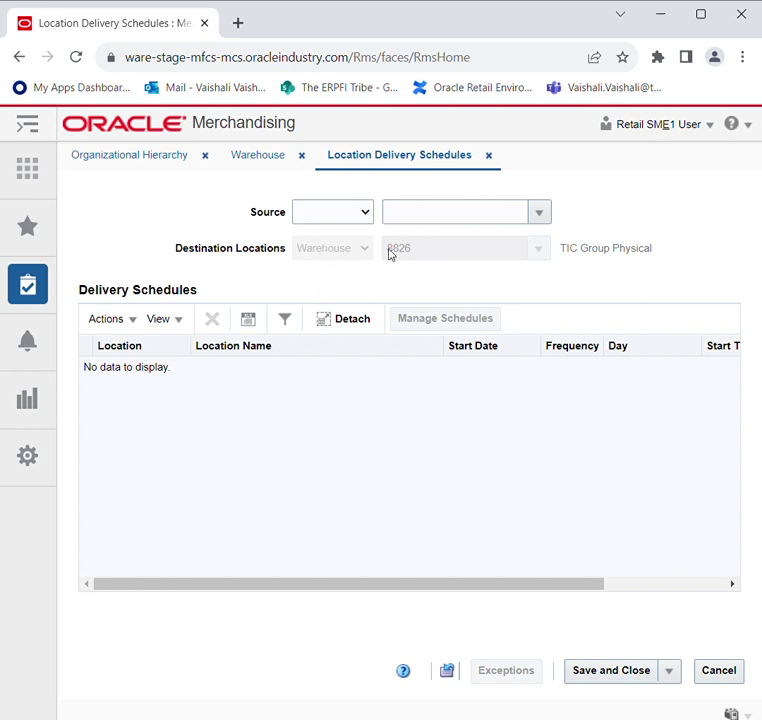
{"action": "left_click", "coordinate": [533, 219]}
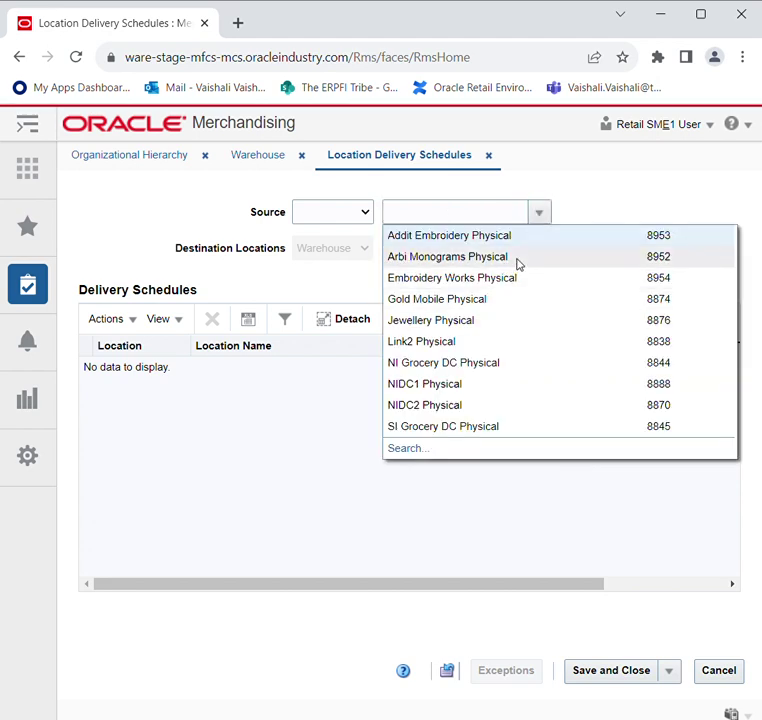
{"action": "left_click", "coordinate": [572, 208]}
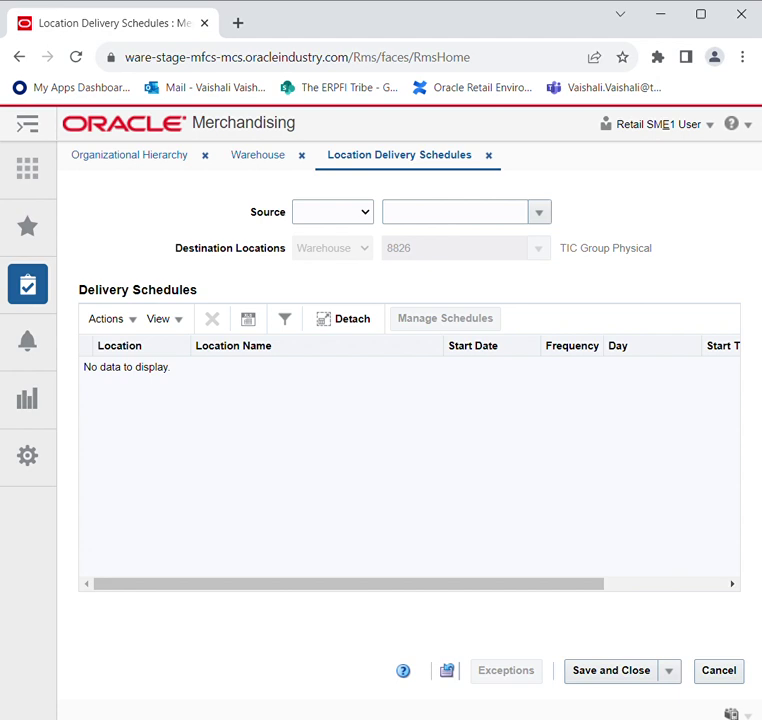
- Review the actions and view options available for the delivery schedules, and dismiss the nightly batch warning
{"action": "left_click", "coordinate": [100, 319]}
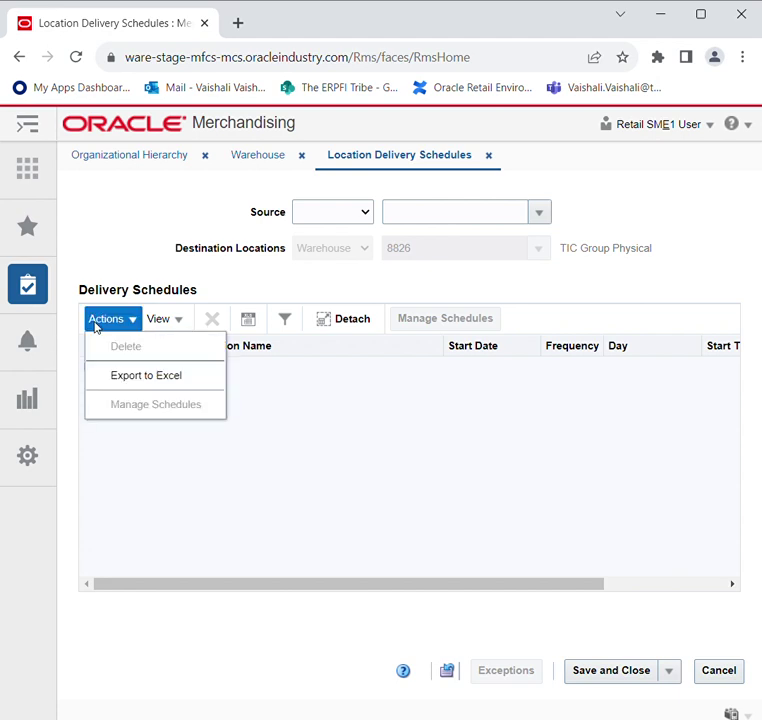
{"action": "left_click", "coordinate": [128, 322]}
{"action": "left_click", "coordinate": [133, 320]}
{"action": "left_click", "coordinate": [160, 319]}
{"action": "left_click", "coordinate": [450, 455]}
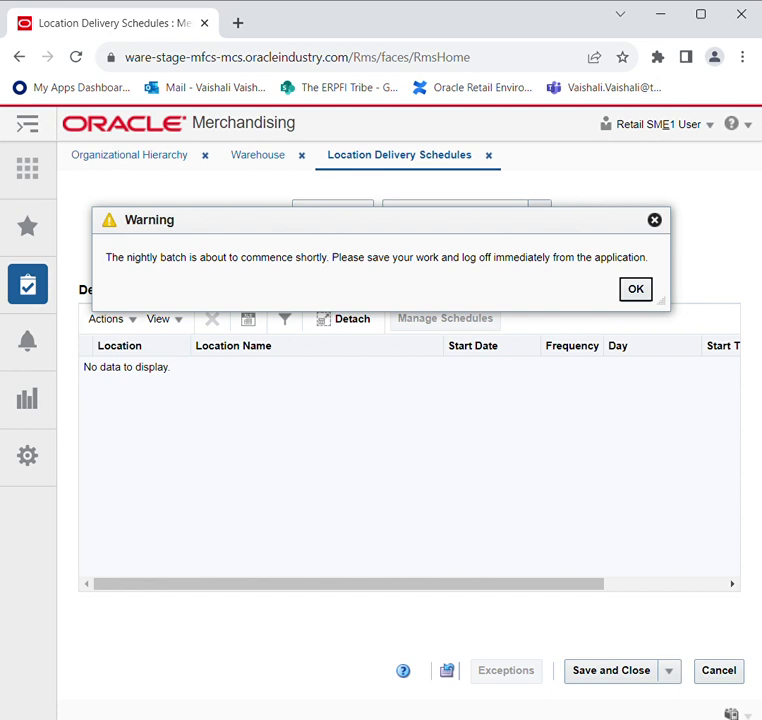
{"action": "left_click", "coordinate": [632, 289]}
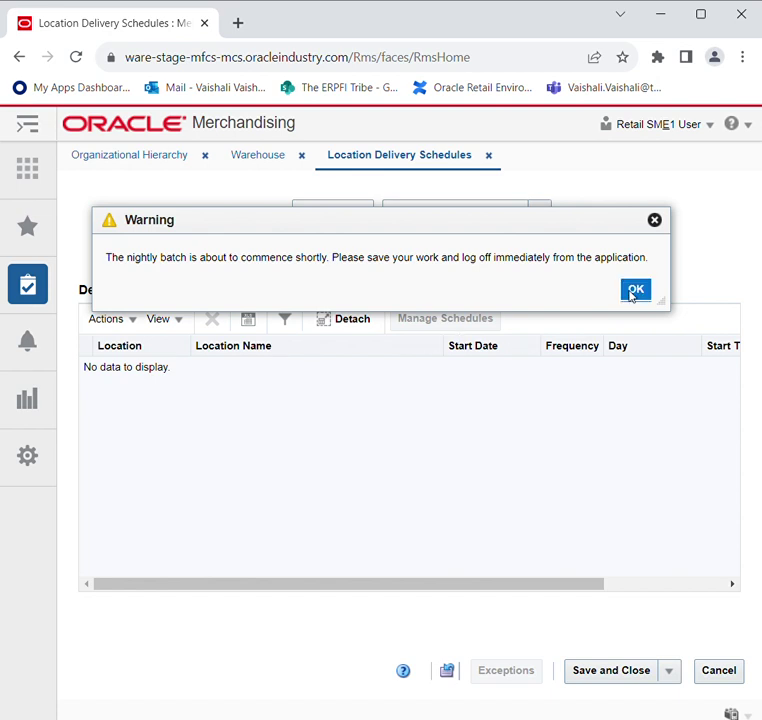